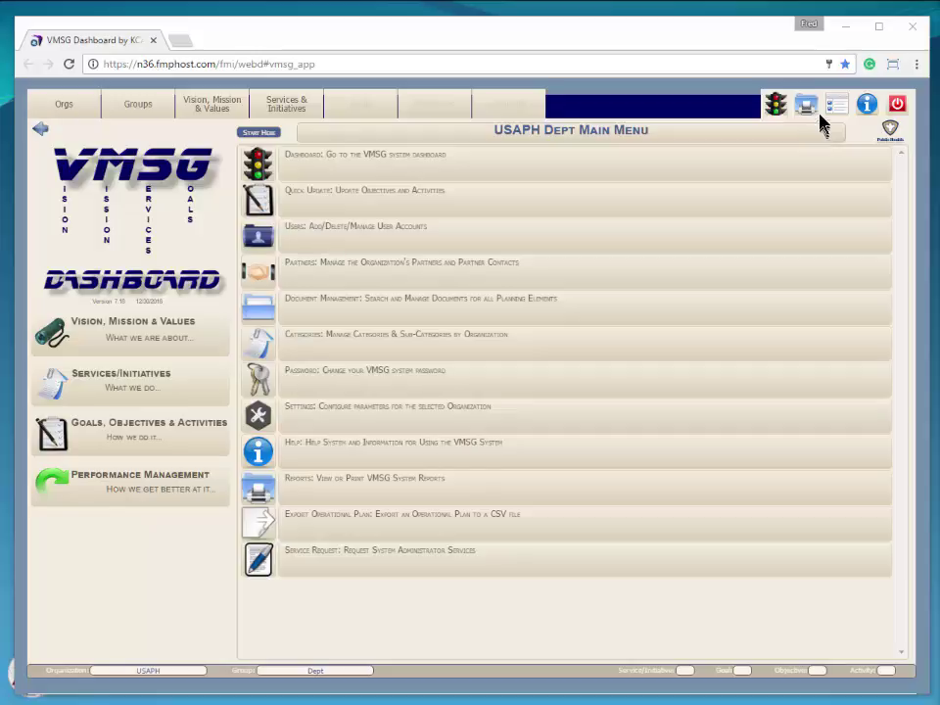
# - Open the VMSG Reports Menu from the Reports printer icon in the toolbar
pyautogui.click(807, 106)
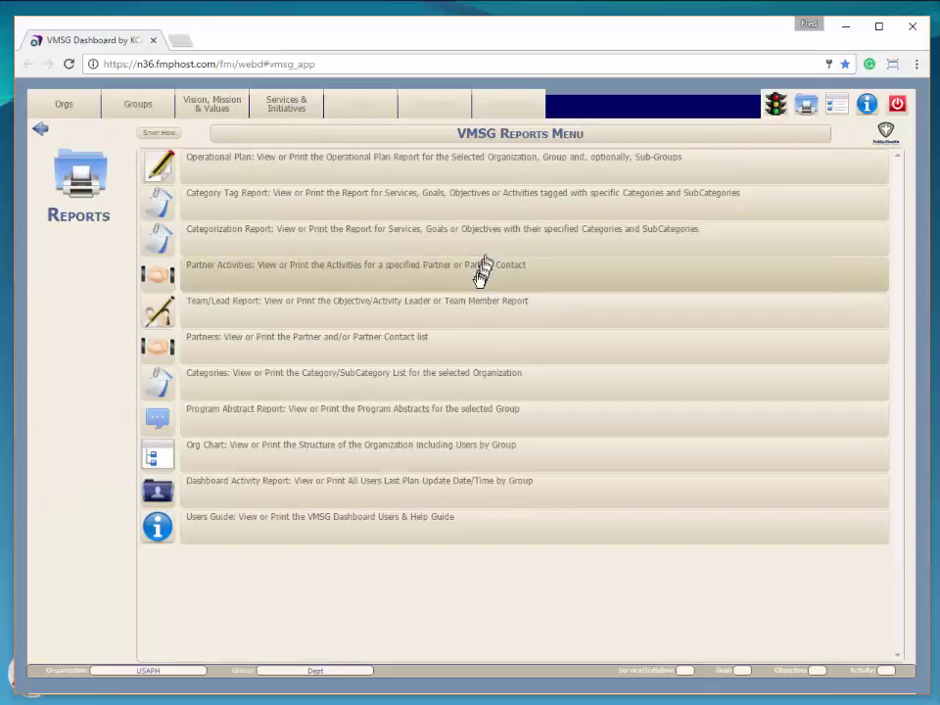
# - Choose Partner Activities to reach the Partner & Contact Search/Report page
pyautogui.click(477, 285)
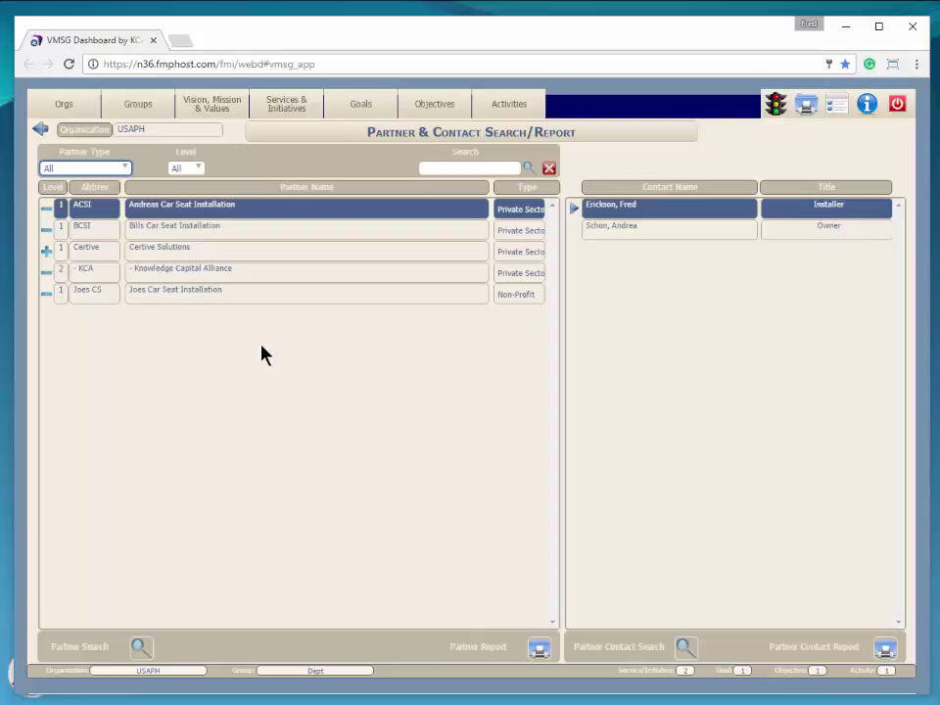
# - Filter partners to Partner Type Private Sector and Level 2
pyautogui.click(124, 170)
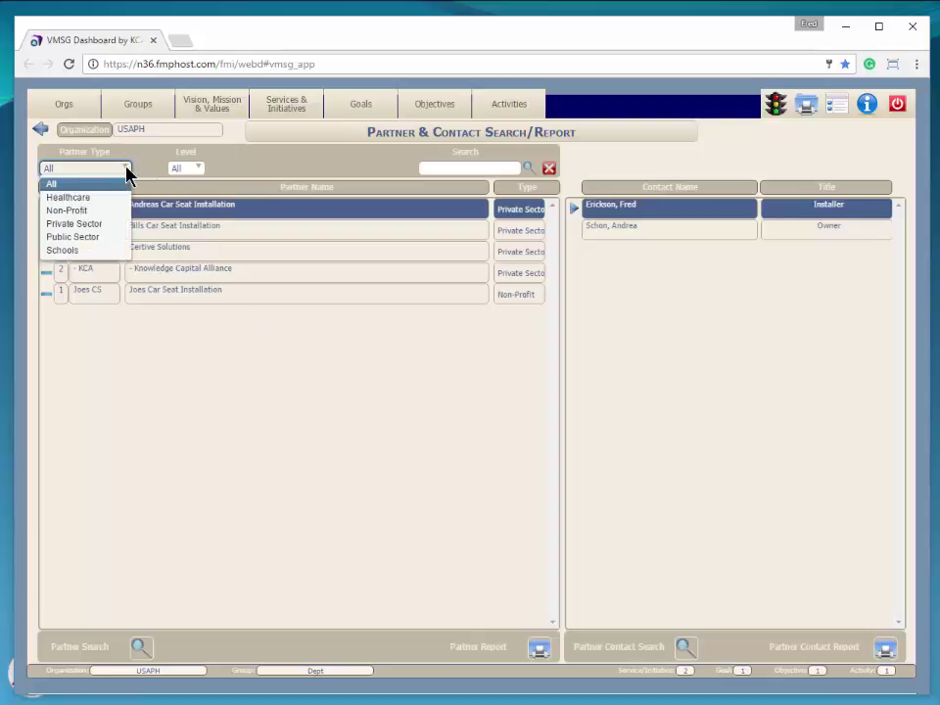
pyautogui.click(93, 220)
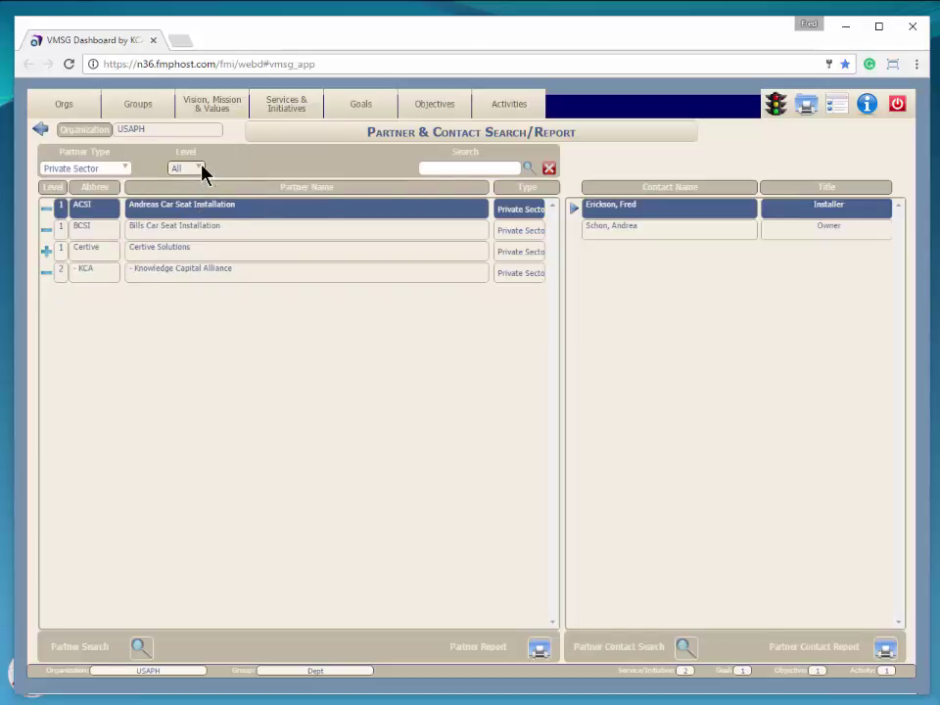
pyautogui.click(201, 168)
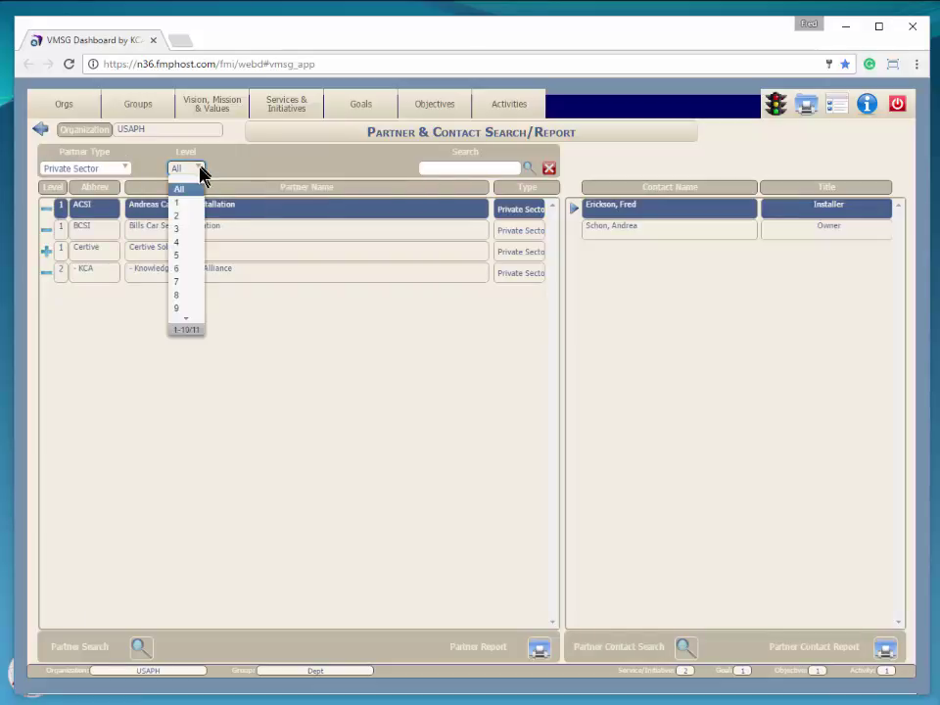
pyautogui.click(182, 216)
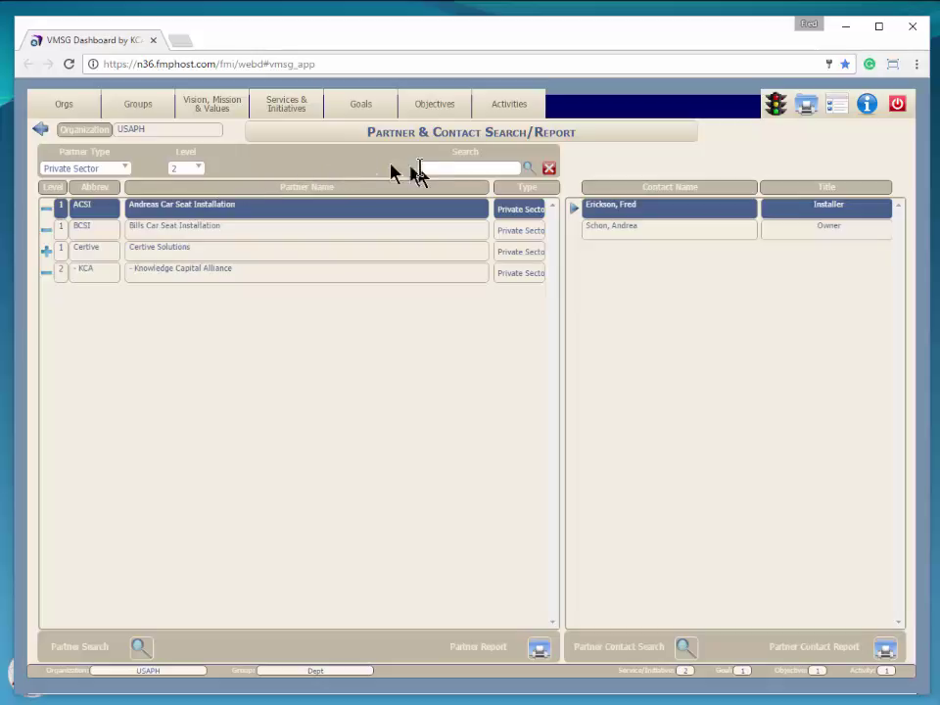
# - Search partners for 'know', then clear the search and filters
pyautogui.click(431, 167)
pyautogui.write('kn')
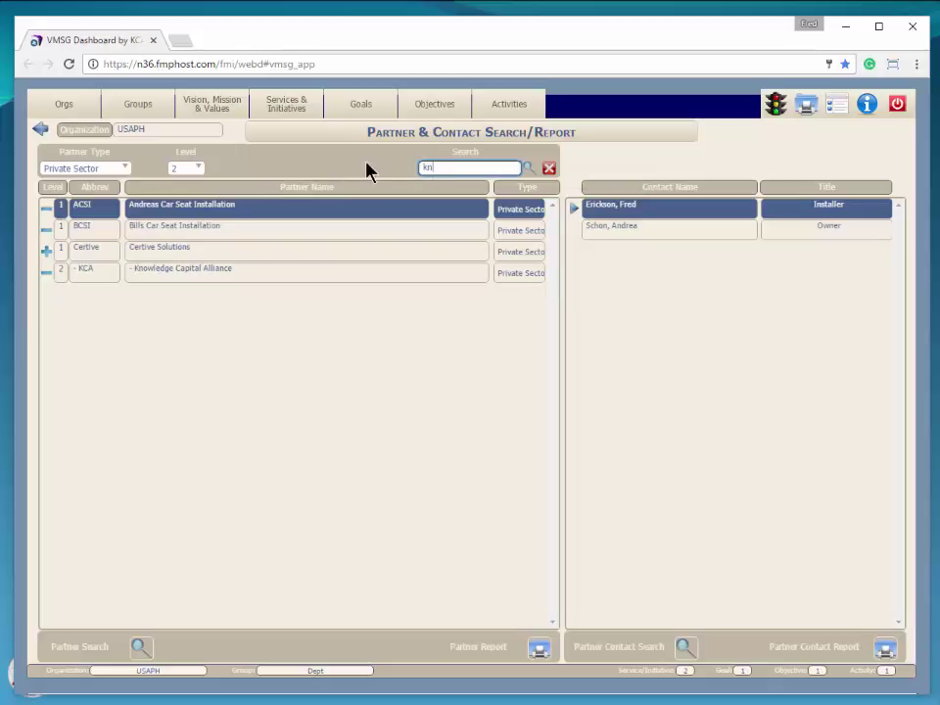
pyautogui.write('ow')
pyautogui.click(531, 168)
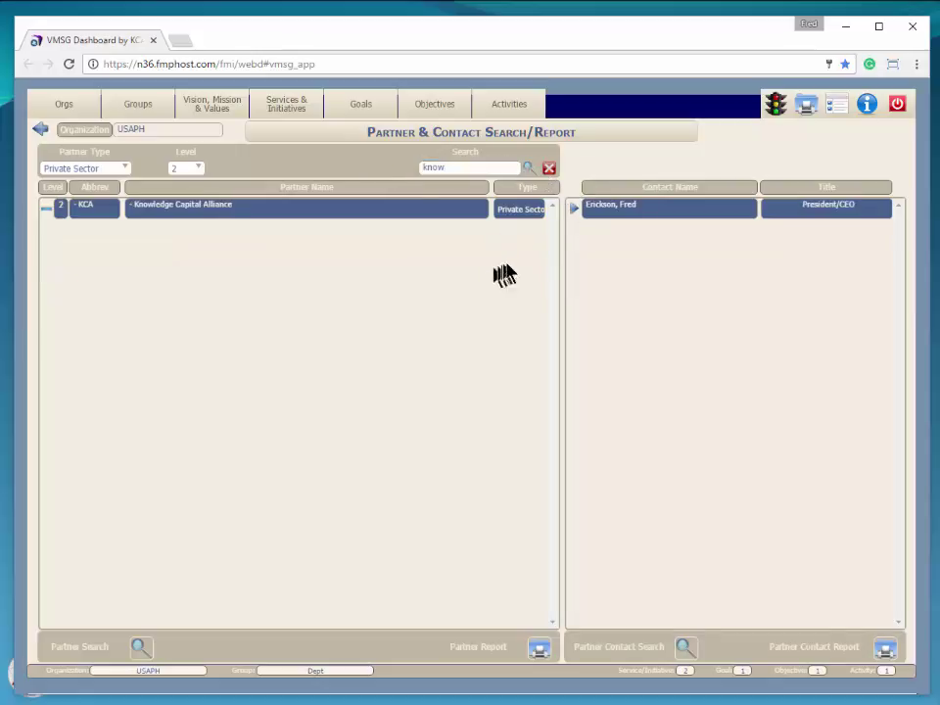
pyautogui.click(548, 169)
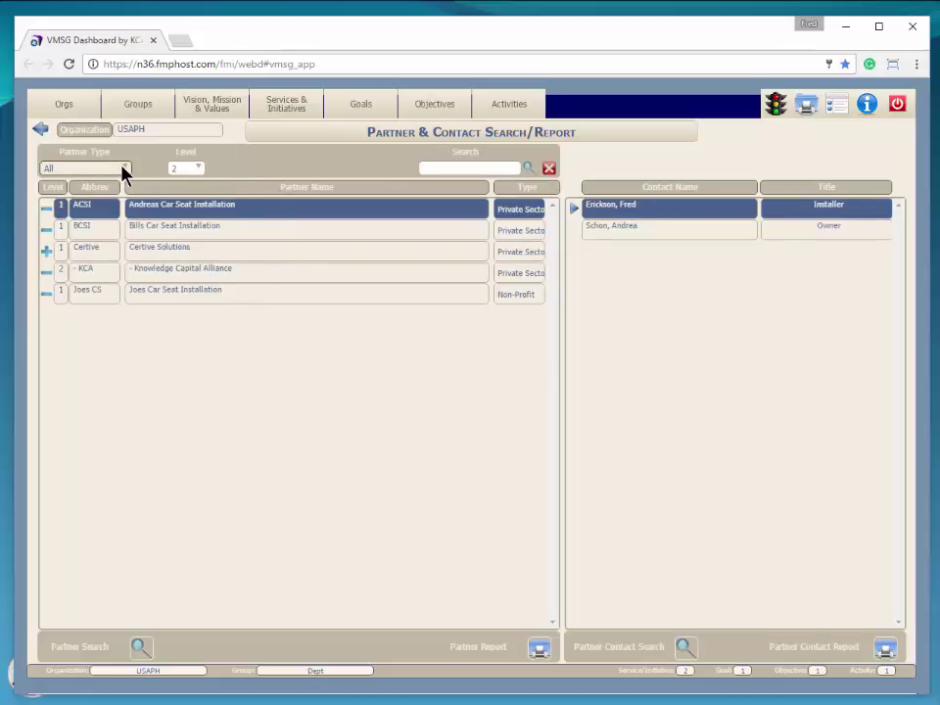
# - Filter to Private Sector and search 'knowl' to isolate Knowledge Capital Alliance
pyautogui.click(124, 170)
pyautogui.click(93, 224)
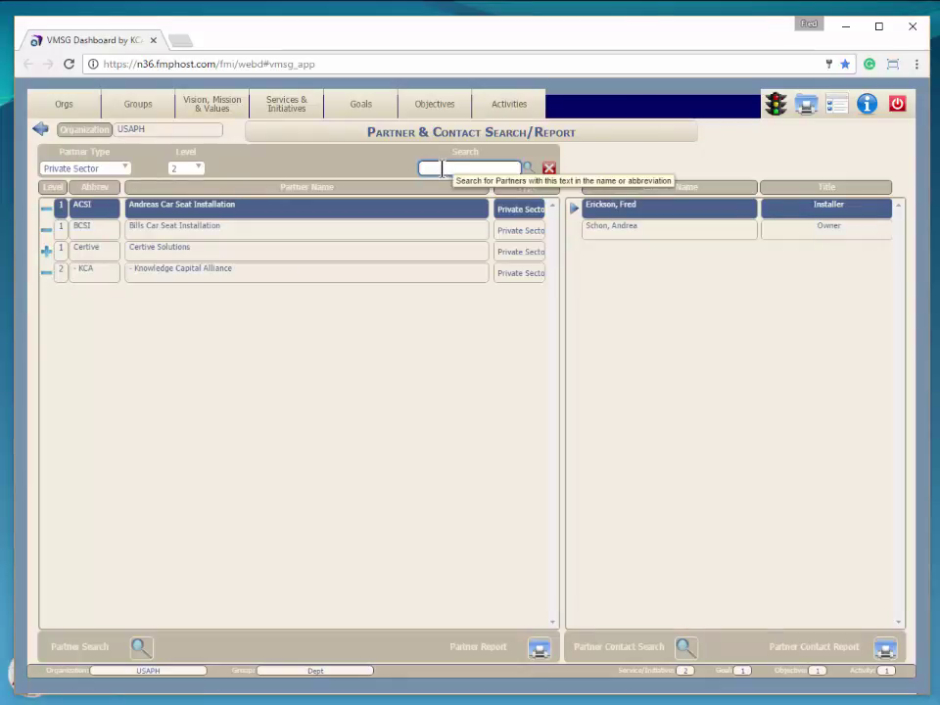
pyautogui.click(446, 167)
pyautogui.write('knol')
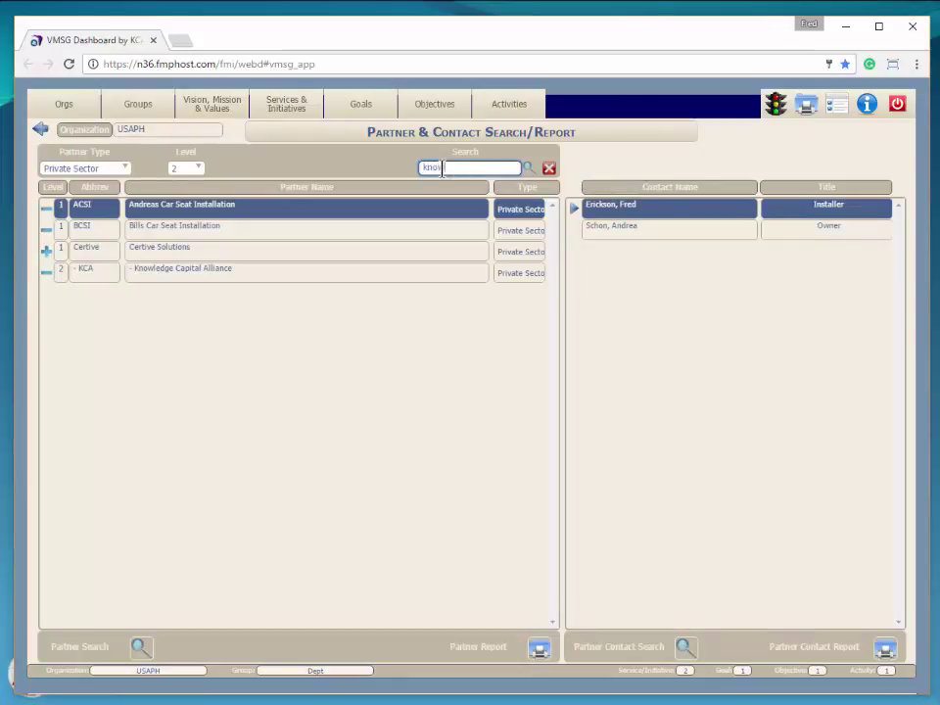
pyautogui.write('wl')
pyautogui.click(281, 375)
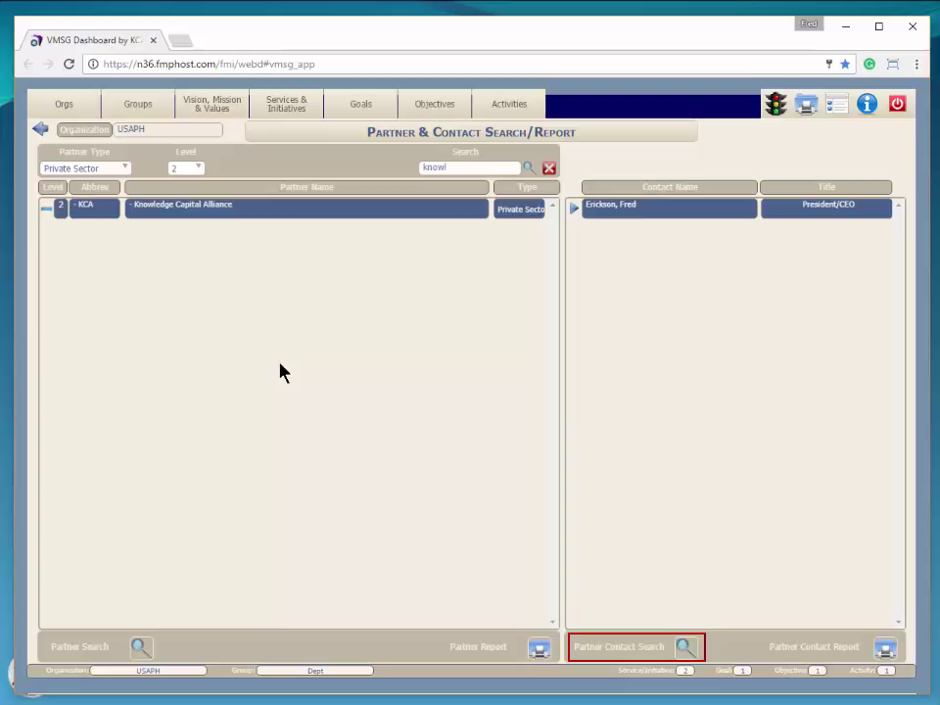
pyautogui.click(684, 649)
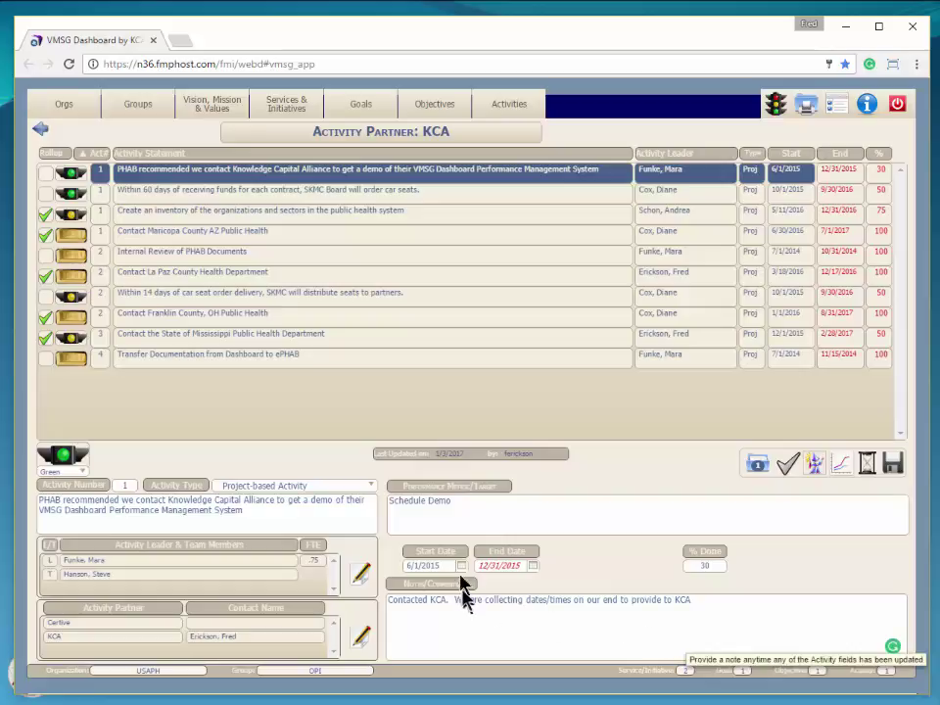
pyautogui.click(42, 129)
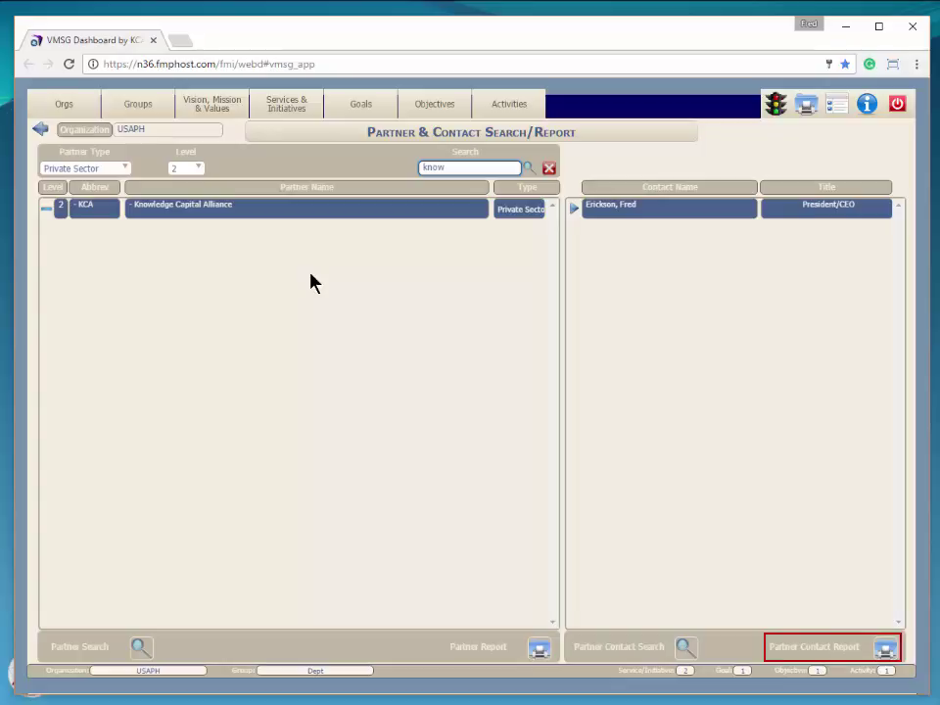
# - Generate the Knowledge Capital Alliance contact's activities report and turn on Show SubGroups
pyautogui.click(886, 651)
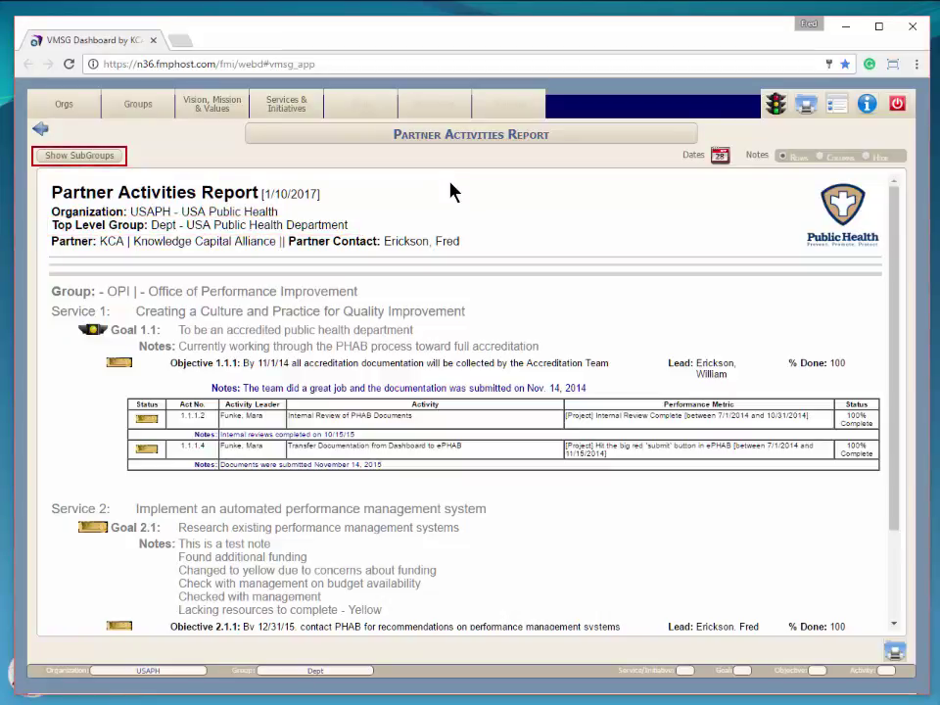
pyautogui.click(82, 158)
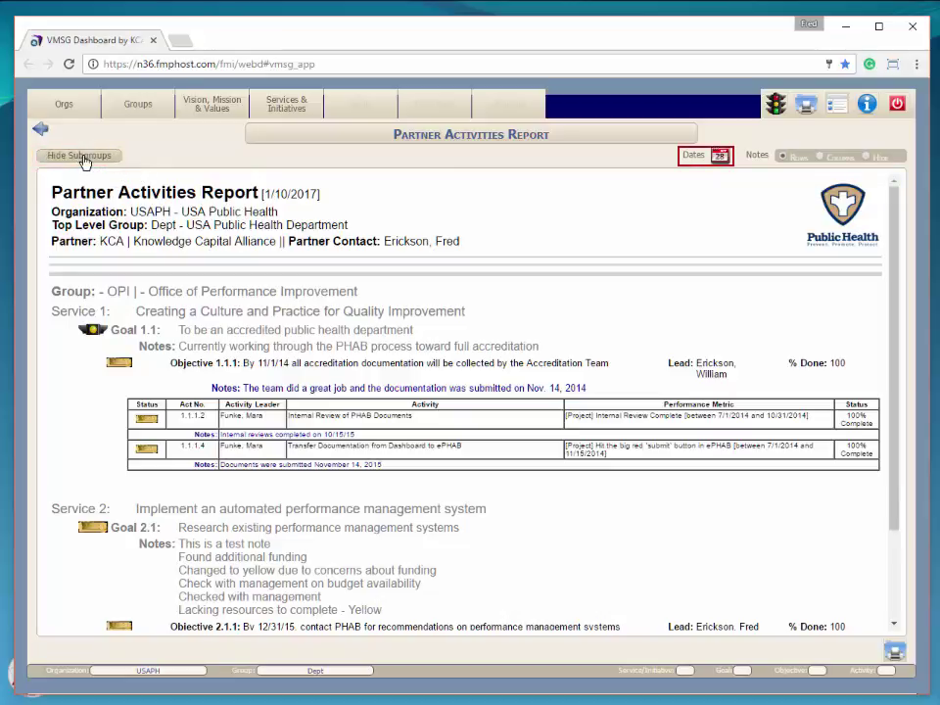
# - Set the report date range from 8/1/2014 to 12/31/2015 and apply it
pyautogui.click(720, 156)
pyautogui.click(655, 209)
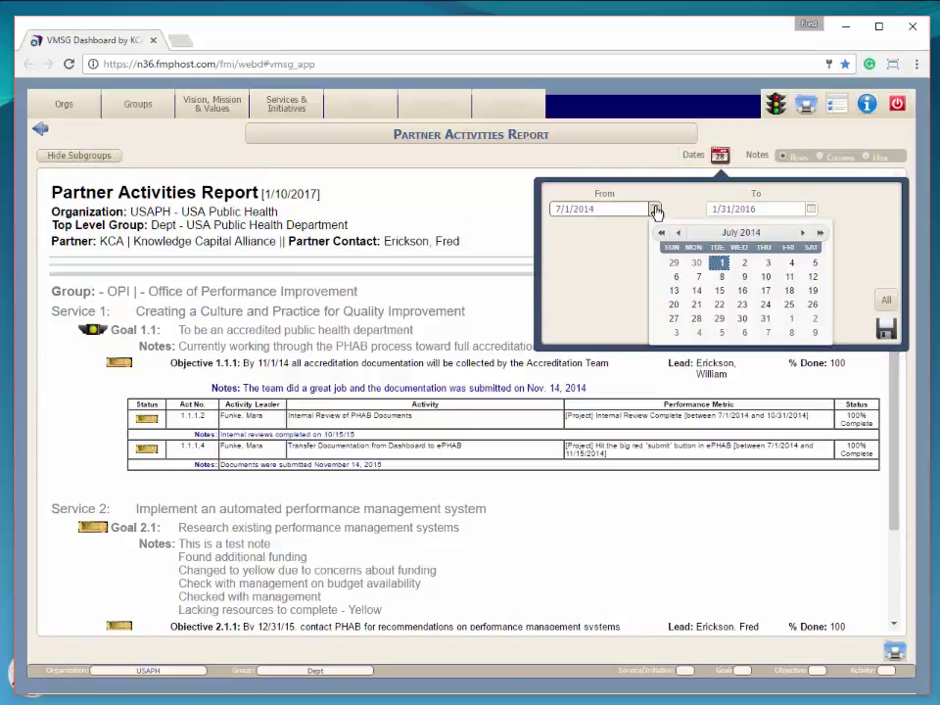
pyautogui.click(803, 234)
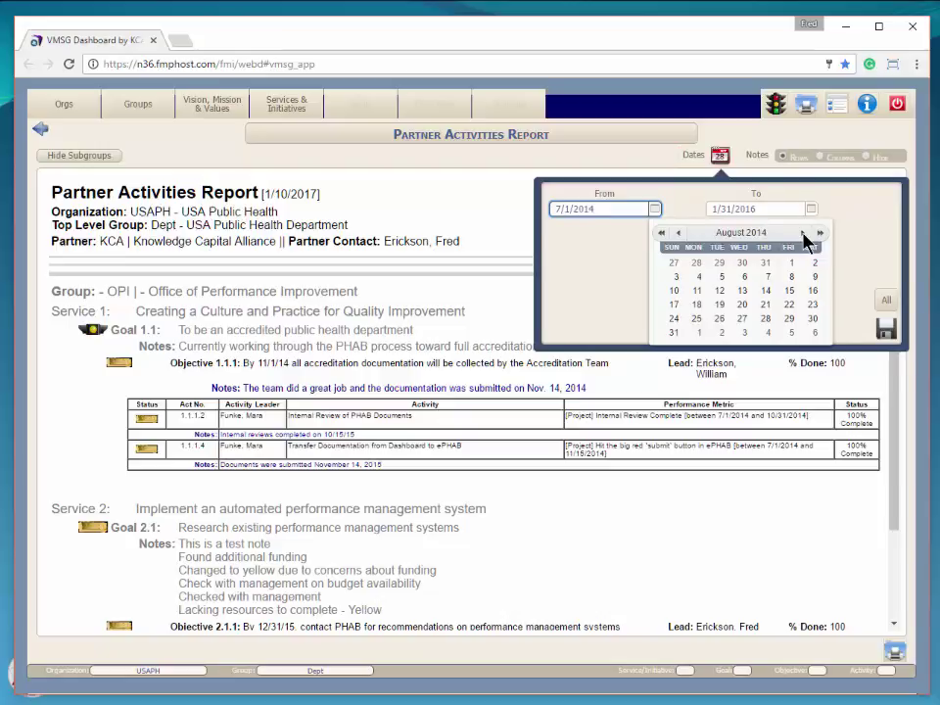
pyautogui.click(793, 262)
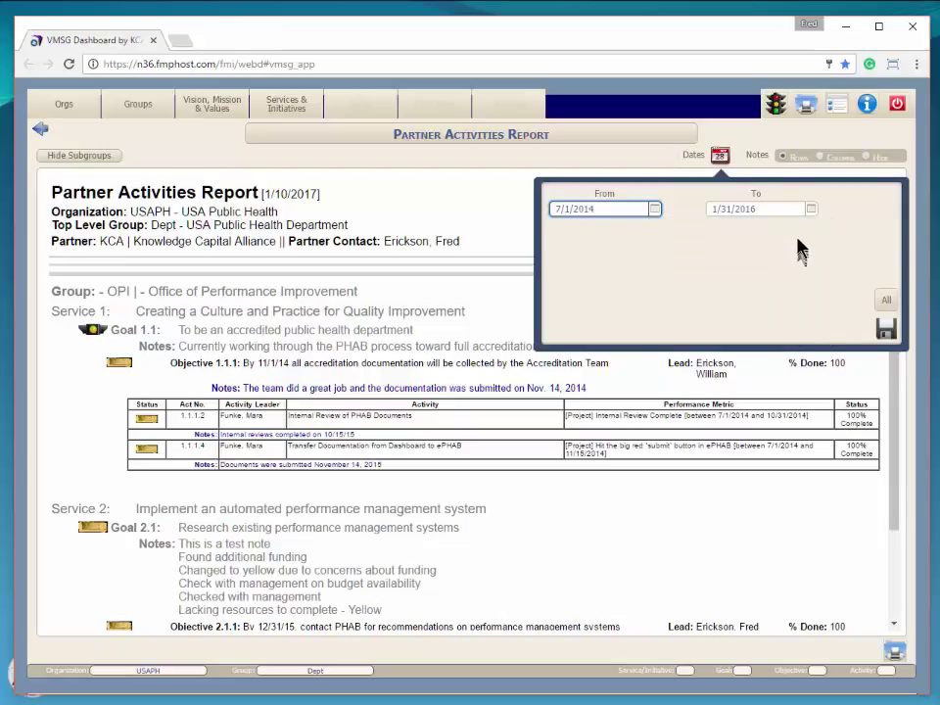
pyautogui.click(811, 210)
pyautogui.click(812, 210)
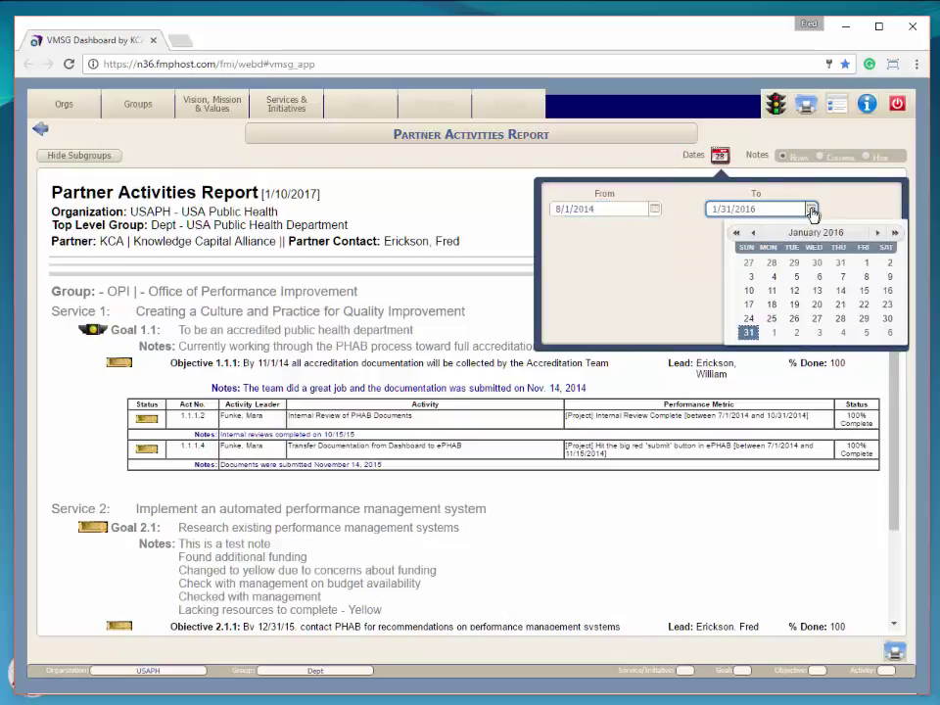
pyautogui.click(753, 233)
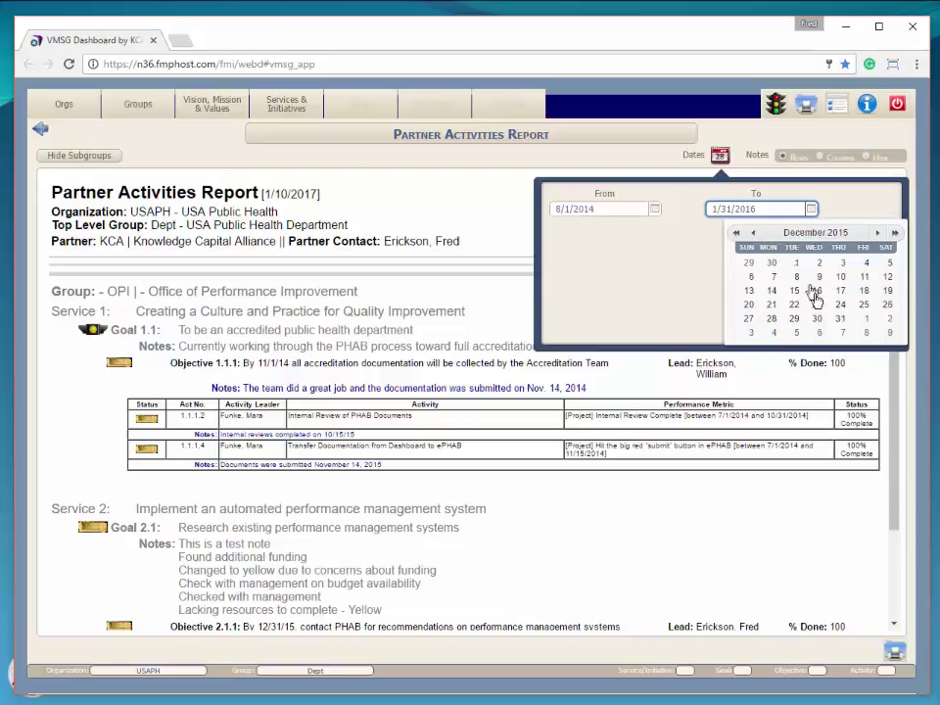
pyautogui.click(839, 319)
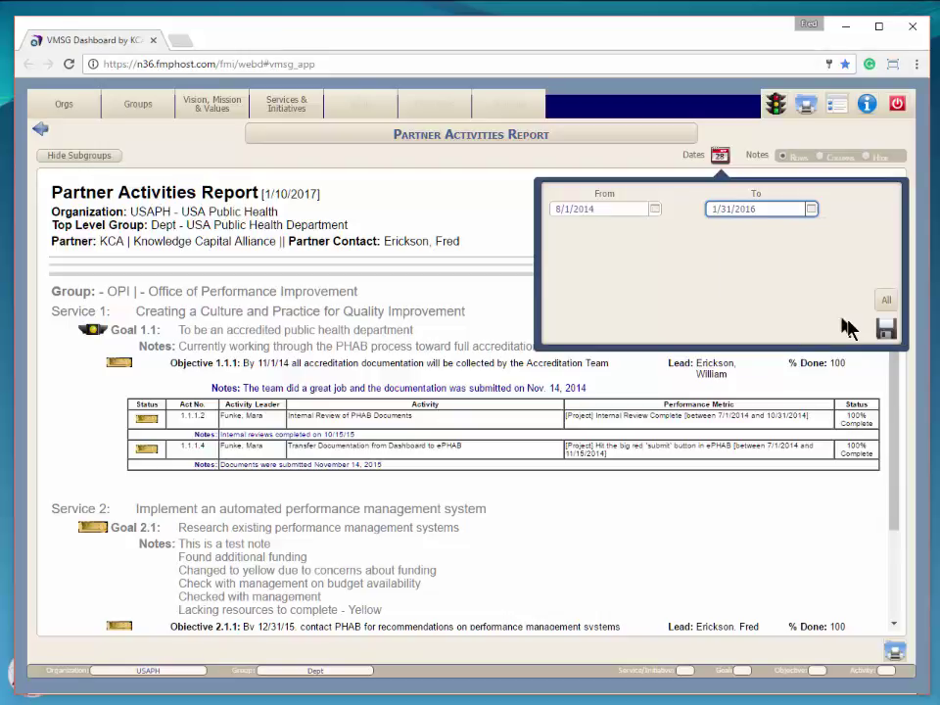
pyautogui.click(886, 333)
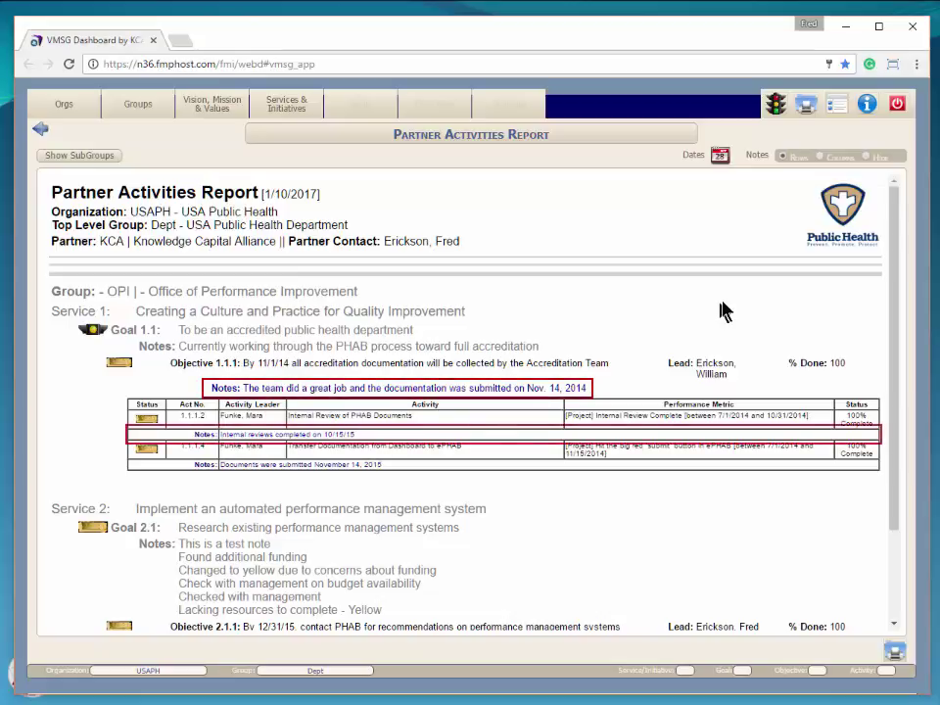
# - Switch the Notes option to Columns, then to Hide
pyautogui.click(820, 157)
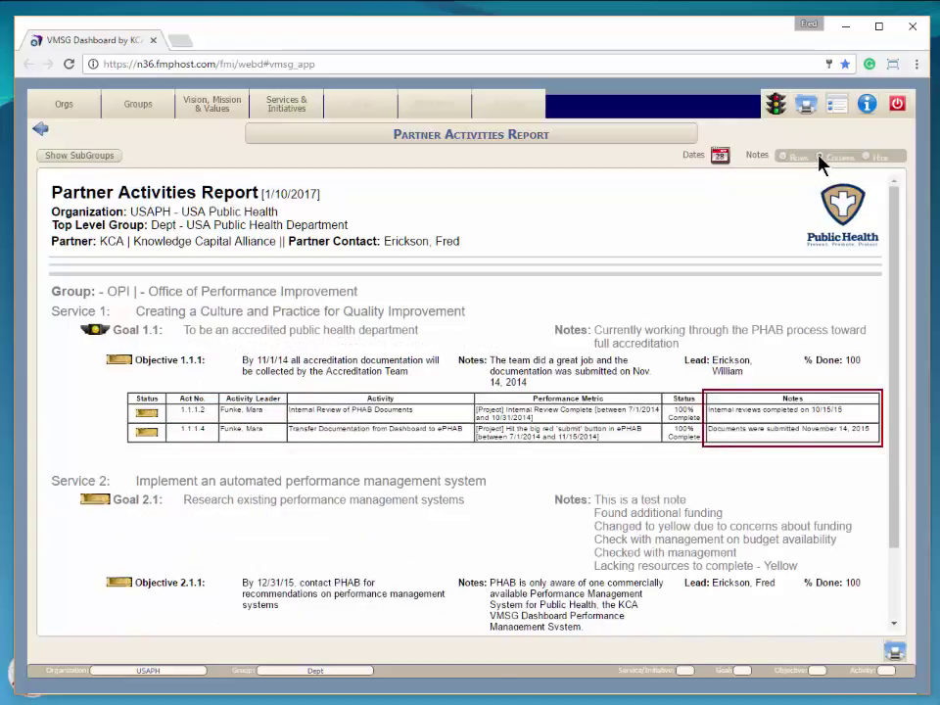
pyautogui.click(866, 157)
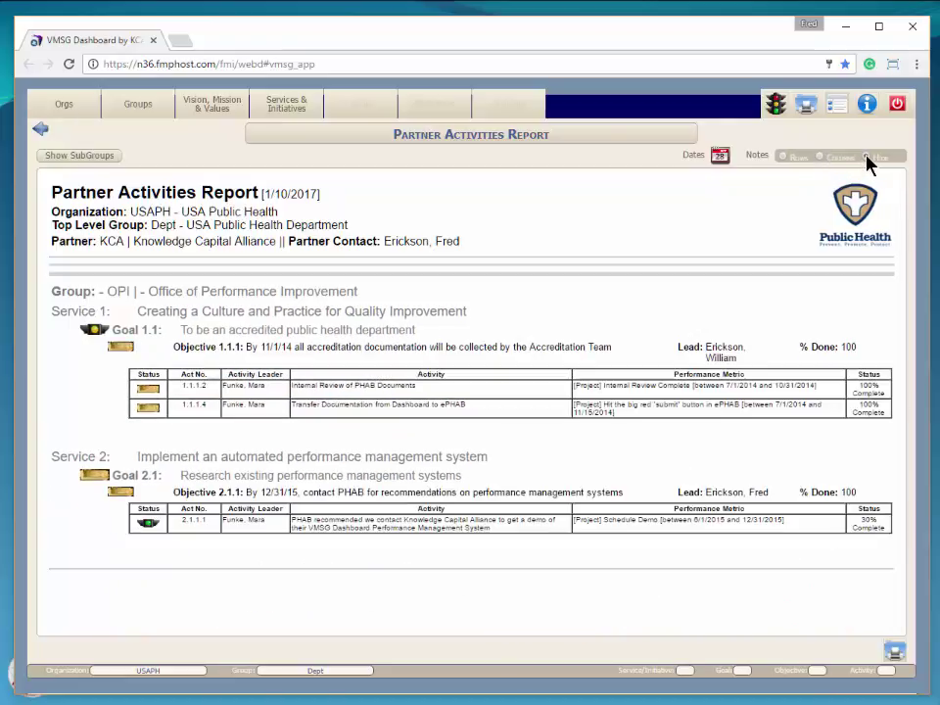